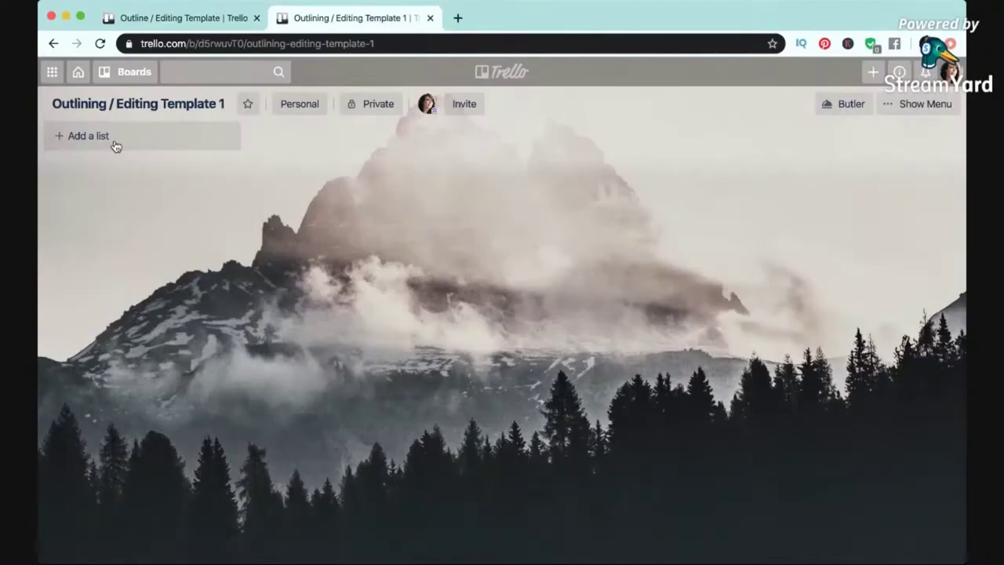
- Add the lists ACT 1, ACT 2 (Part 1), ACT 2 (Part 2) and ACT 3 to the board
left_click(112, 139)
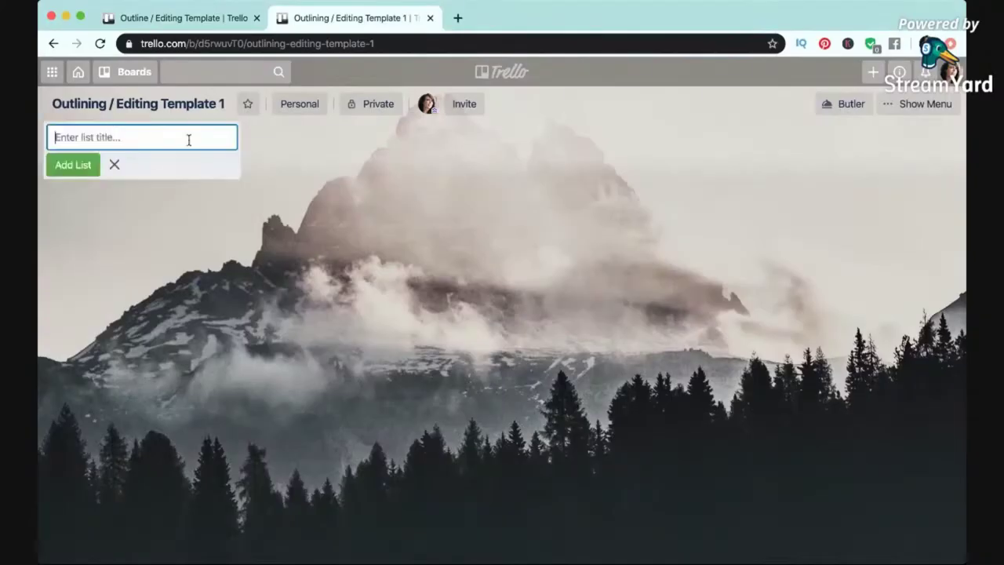
type("ACT 1")
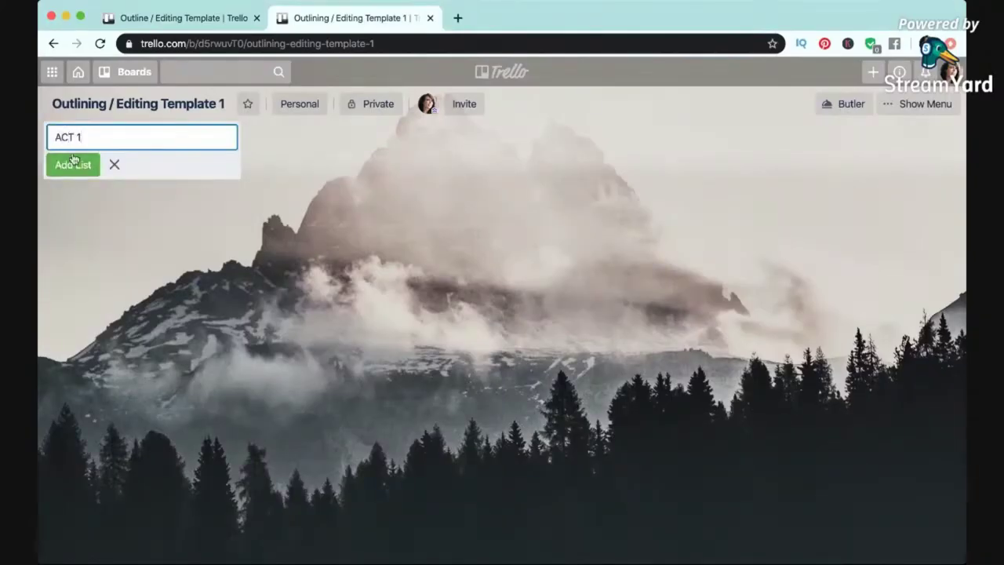
left_click(74, 164)
type("ACT ")
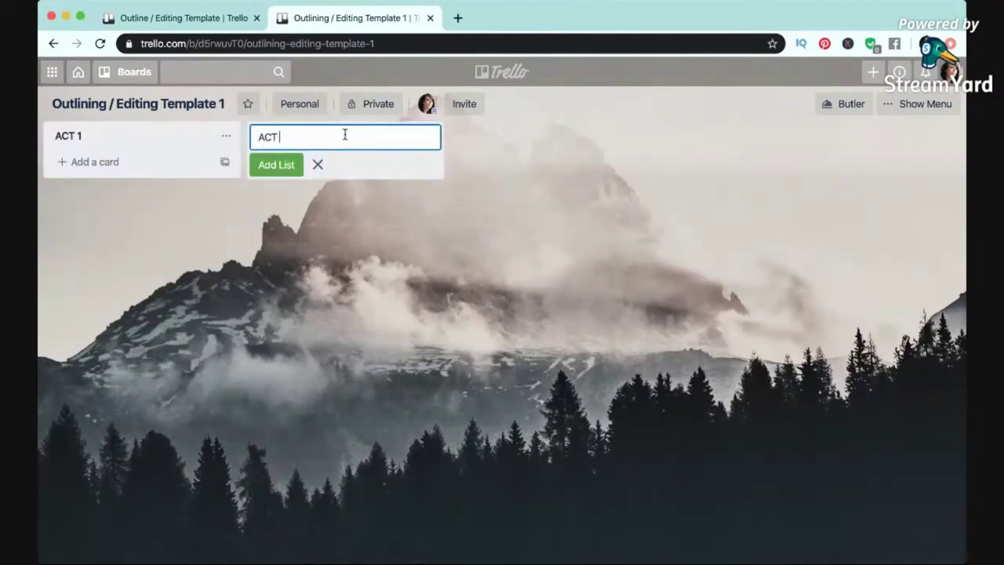
type("2 (Part 1)")
left_click(277, 165)
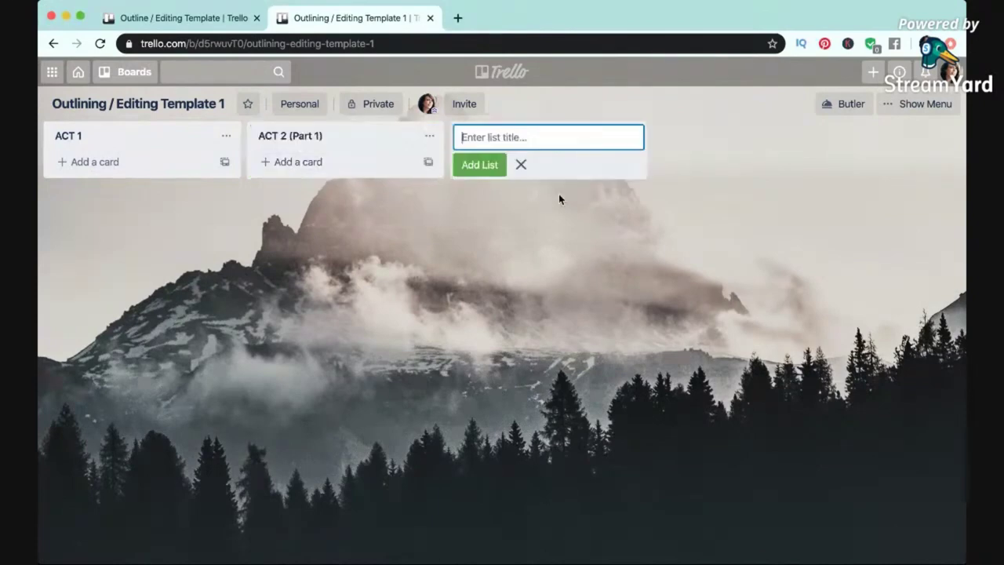
type("ACT 2 (Part 2)")
left_click(480, 165)
type("A")
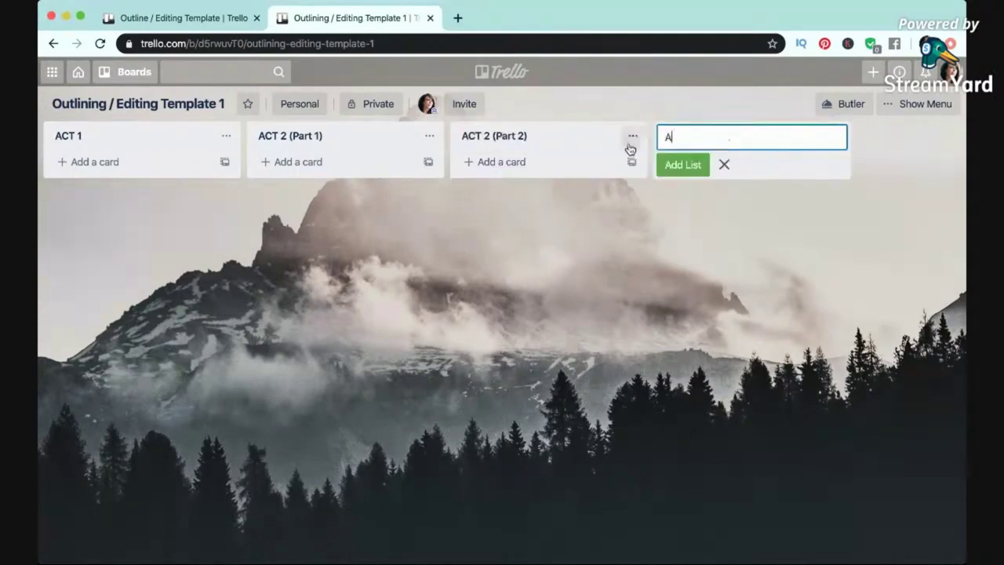
type("CT 3")
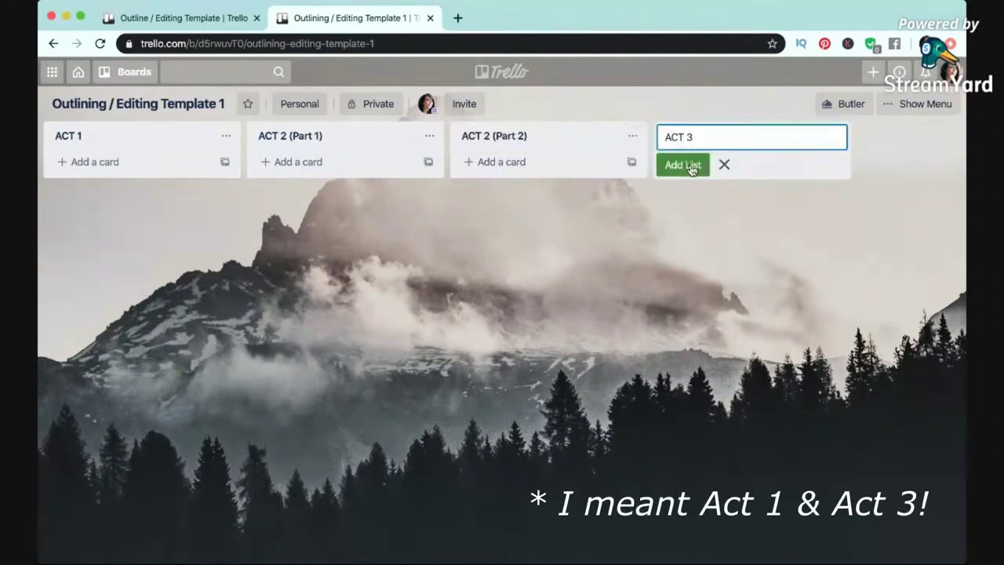
left_click(690, 167)
key("Escape")
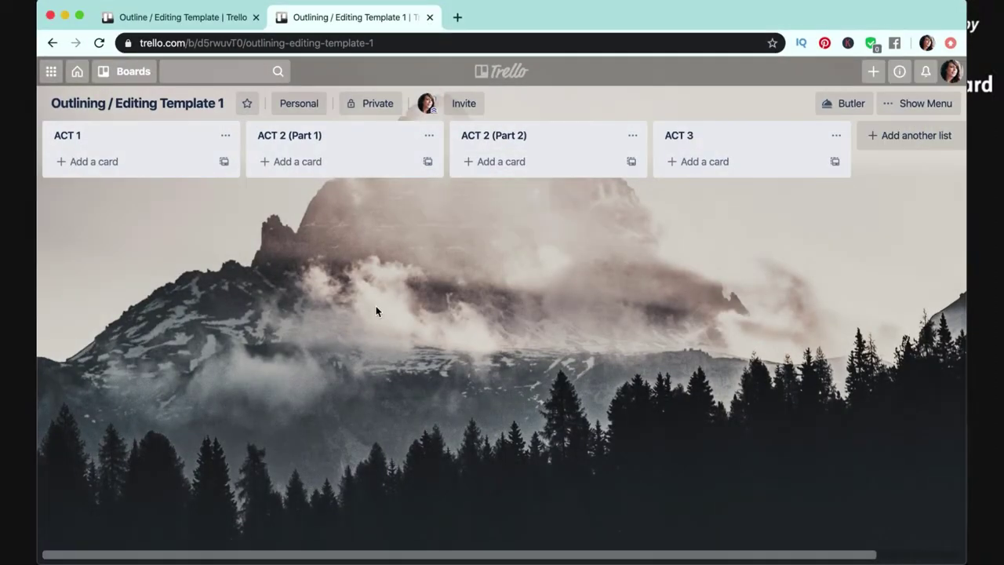
- Add cards Scene 1 to Scene 5 in ACT 1, and move Scene 6 into ACT 2 (Part 1)
left_click(90, 168)
type("Scene 1")
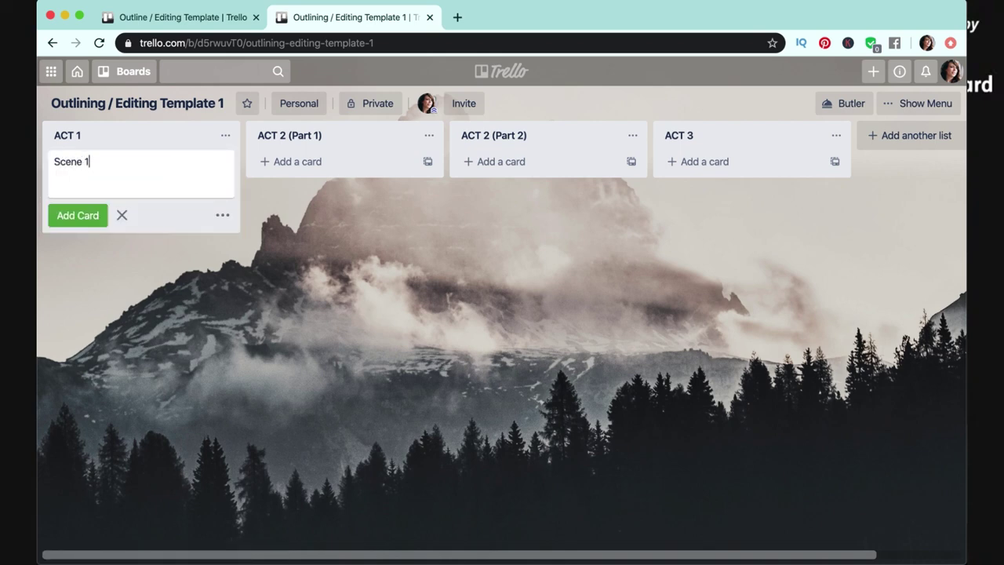
key("Return")
type("Scene 2")
key("Return")
type("Scene 3")
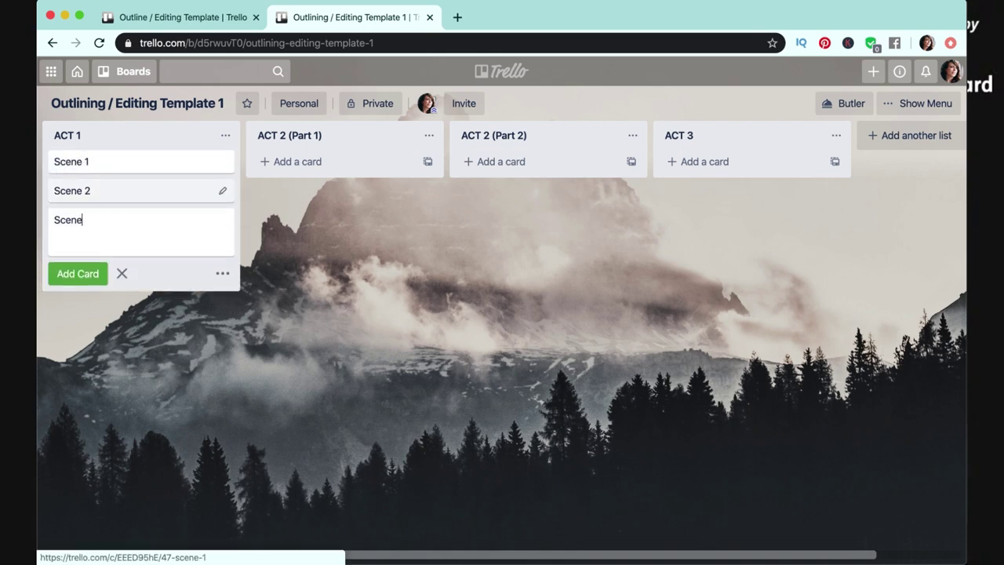
key("Return")
type("Scene 4")
key("Return")
type("Scene 5")
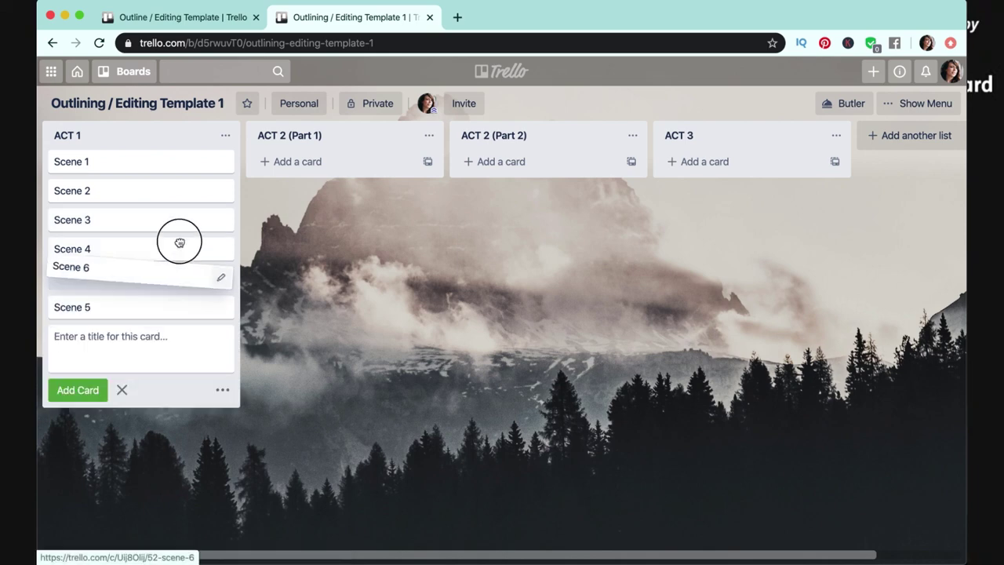
left_click_drag(180, 240, 161, 193)
left_click_drag(144, 230, 133, 307)
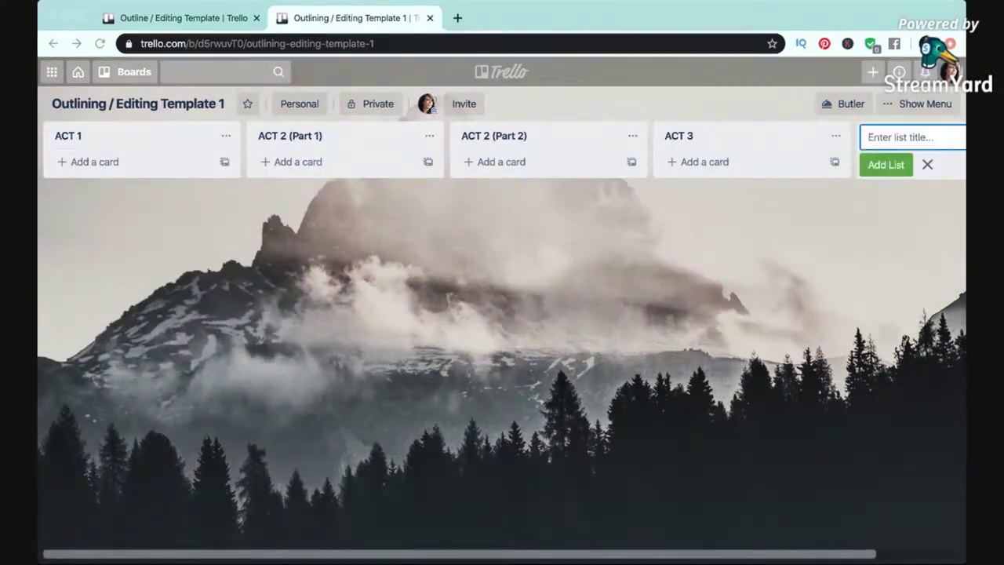
- Add the ACT 1 cards Opening Image, Set Up, Theme Stated, Catalyst and Debate
left_click(62, 161)
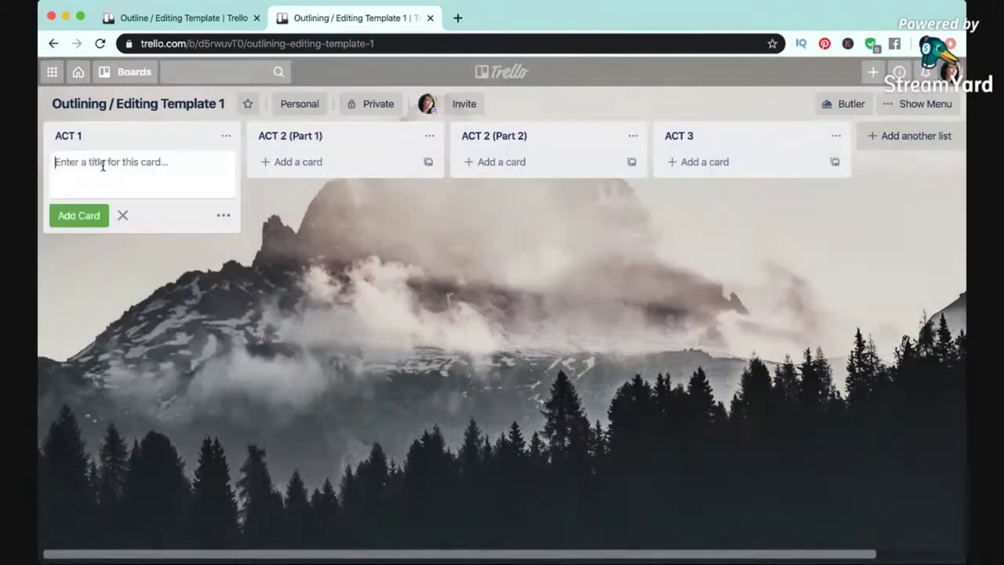
type("Opening Image")
key("Return")
type("Set Up")
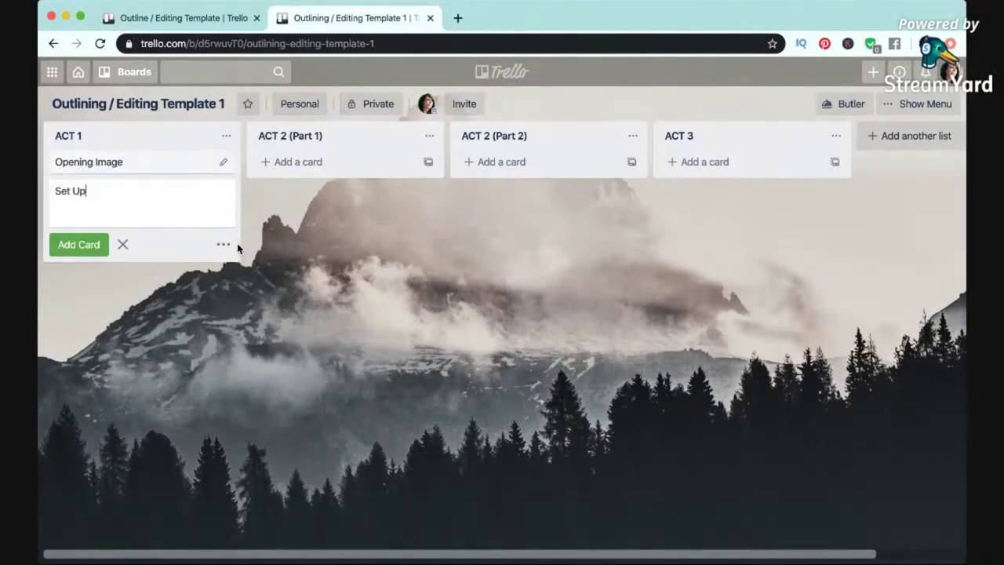
key("Return")
type("Theme Stated")
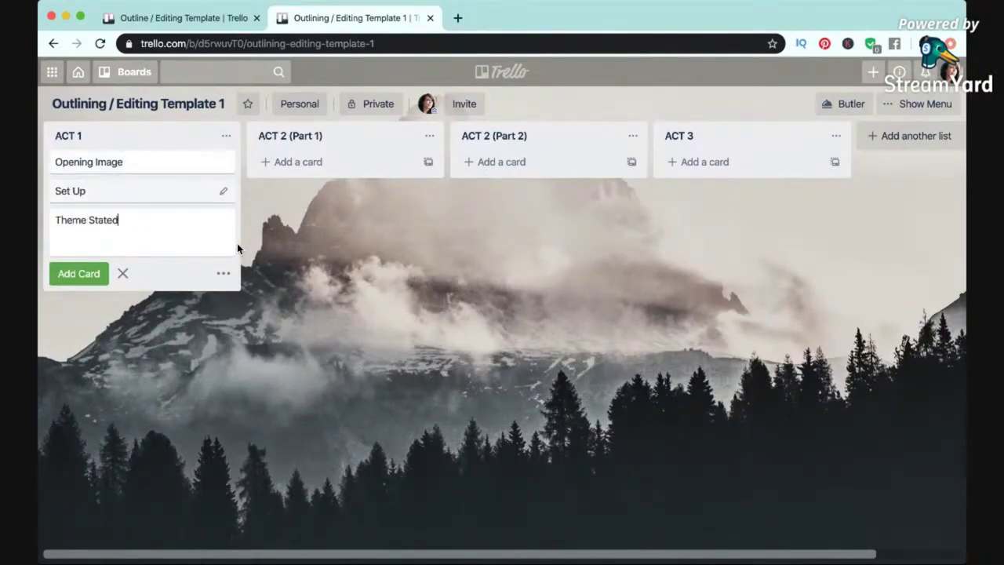
key("Return")
type("Catalyst")
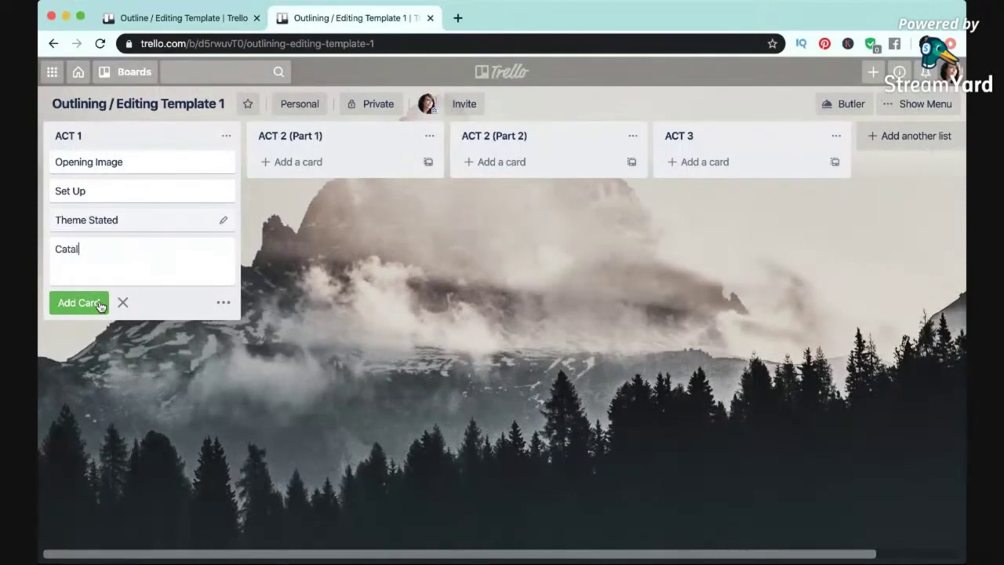
left_click(100, 306)
type("Debate")
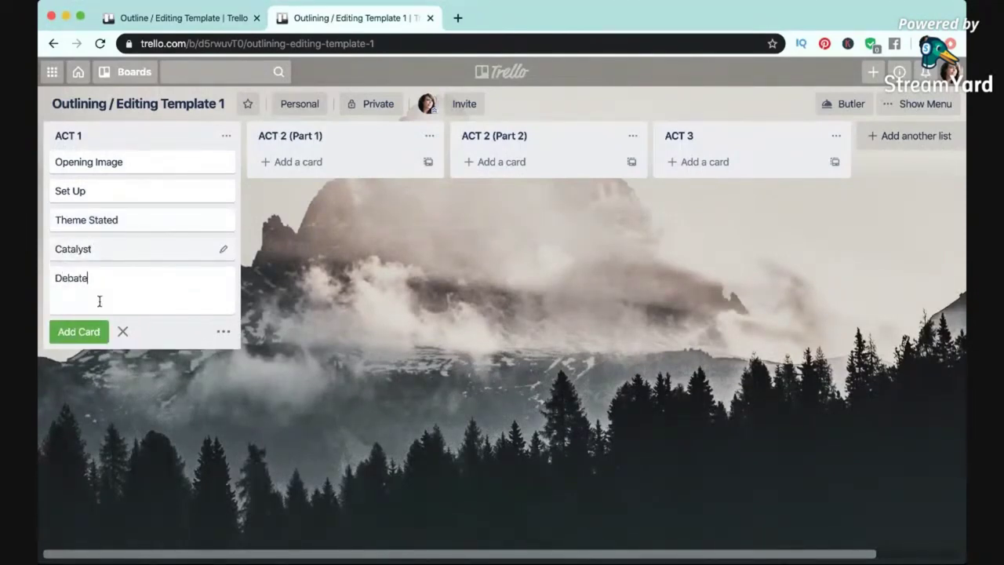
key("Return")
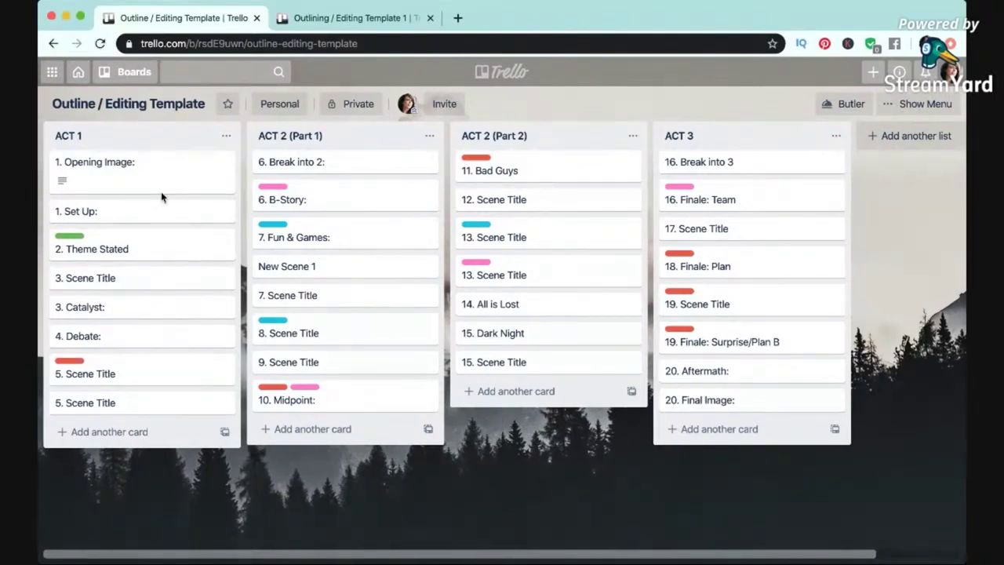
- Reposition the 3. Catalyst: card beneath 3. Scene Title on the template board
mouse_move(146, 311)
left_mouse_down()
mouse_move(144, 275)
mouse_move(141, 309)
left_mouse_up()
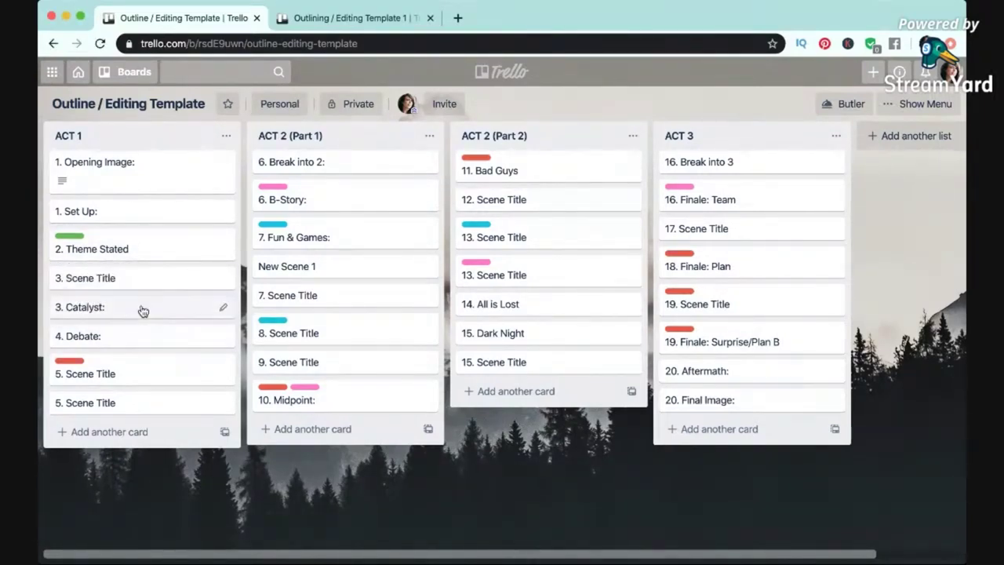
- Add the checklists Scene 1 and Scene 2 to the last 5. Scene Title card in ACT 1
left_click(169, 400)
left_click(701, 237)
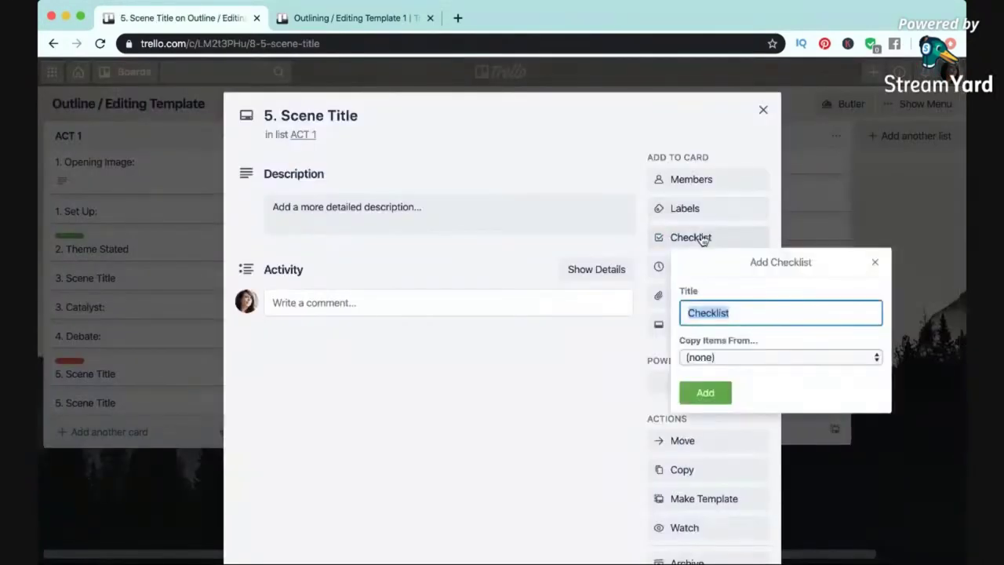
type("Scene 1")
left_click(684, 388)
left_click(708, 238)
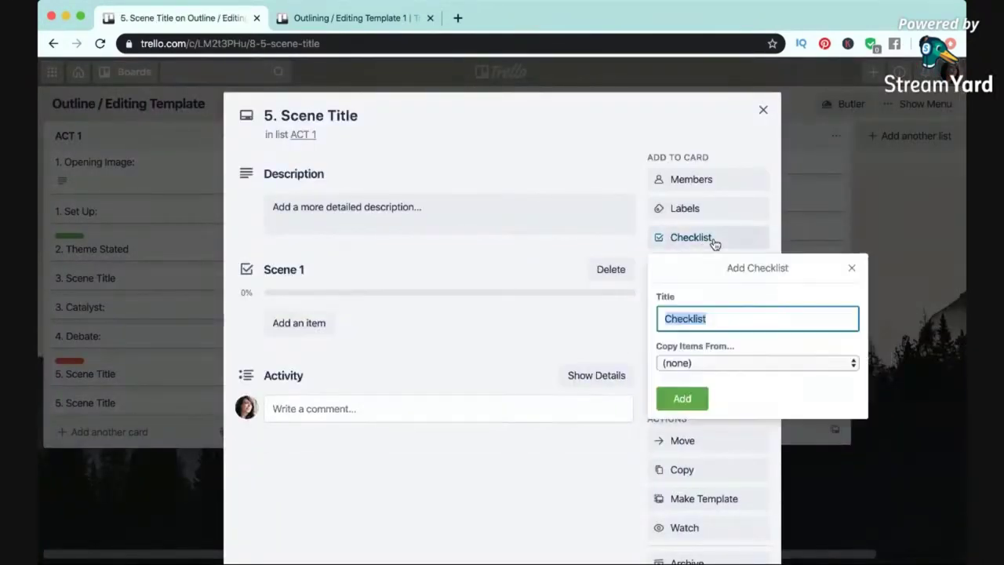
type("Scene 2")
left_click(682, 397)
- Write the card description with 'Scene Description...', 'Purpose 1:' and 'Purpose 2:' lines
left_click(347, 208)
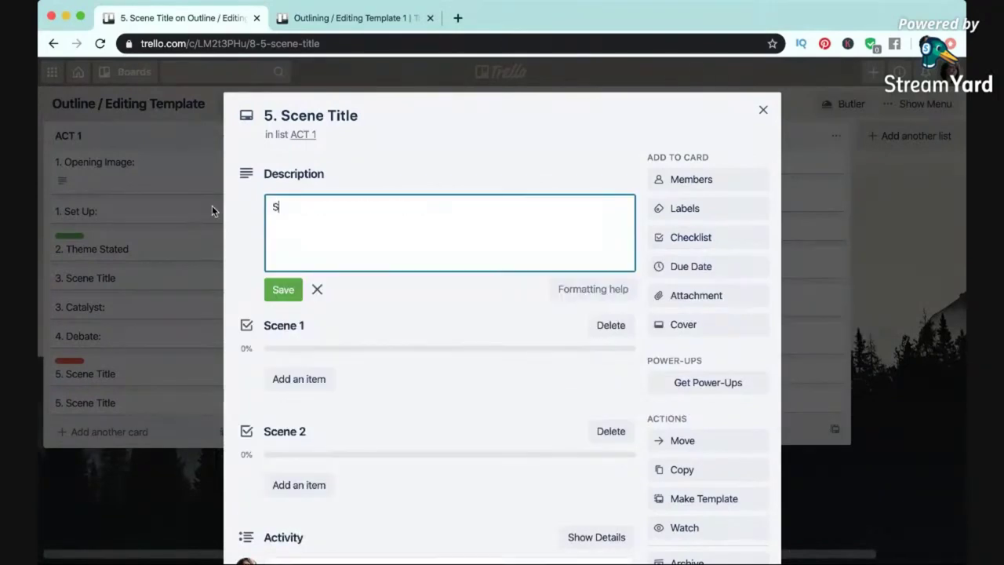
type("Scene Description...")
key("Return")
key("Return")
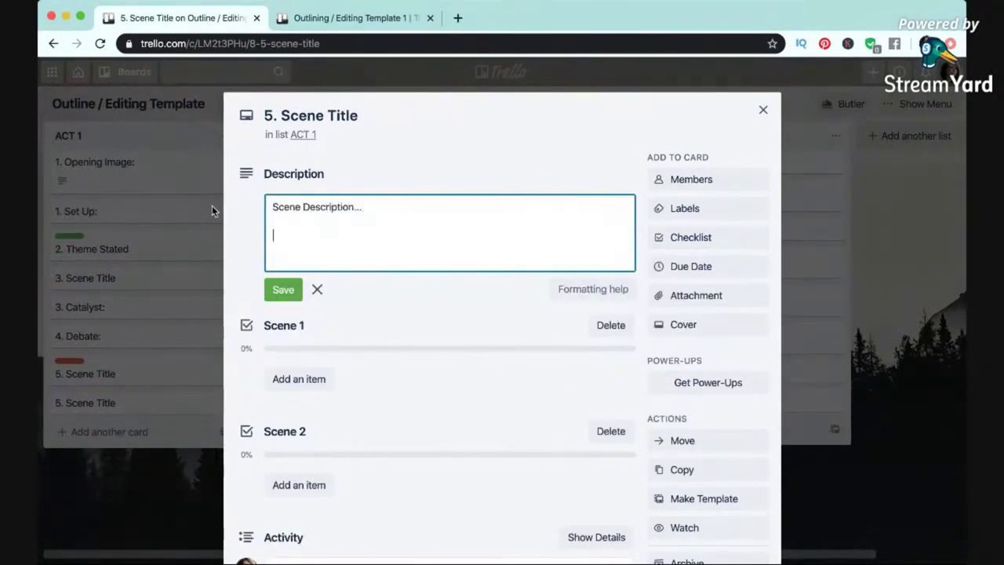
type("Purpose 1:")
key("Return")
key("Return")
type("(")
key("BackSpace")
type("Purpose 2:")
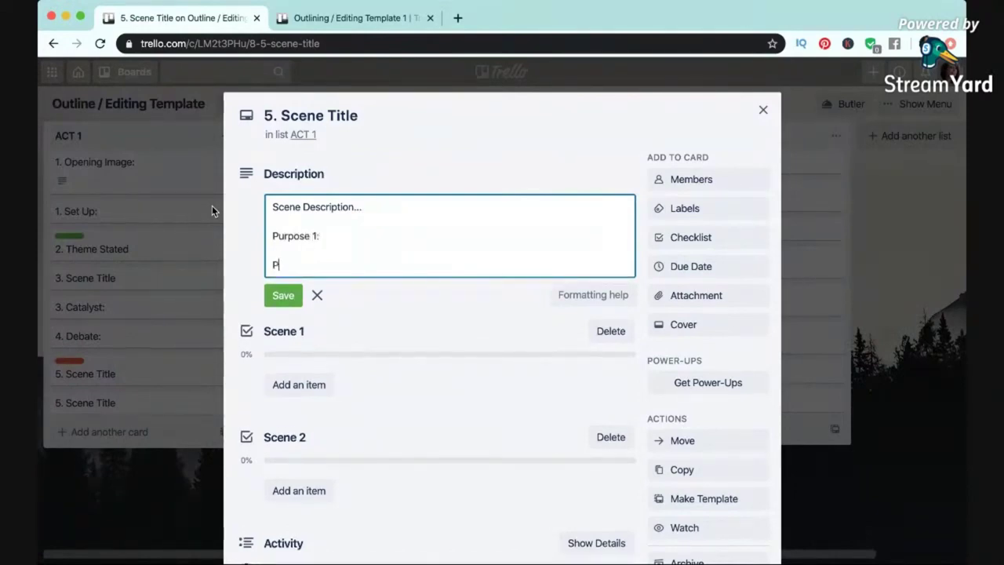
key("Return")
key("Return")
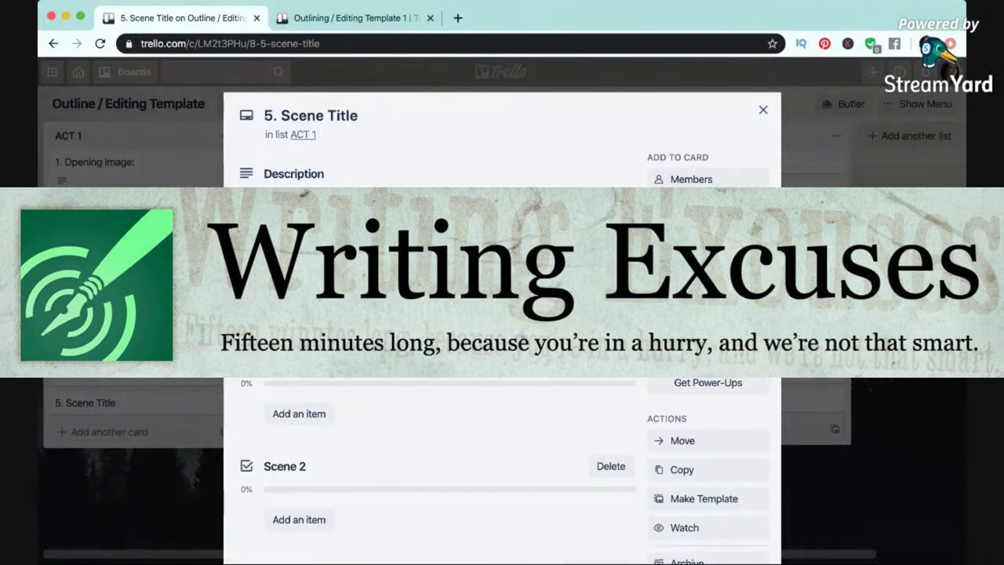
- Save the 5. Scene Title card's description and close the card
left_click(285, 335)
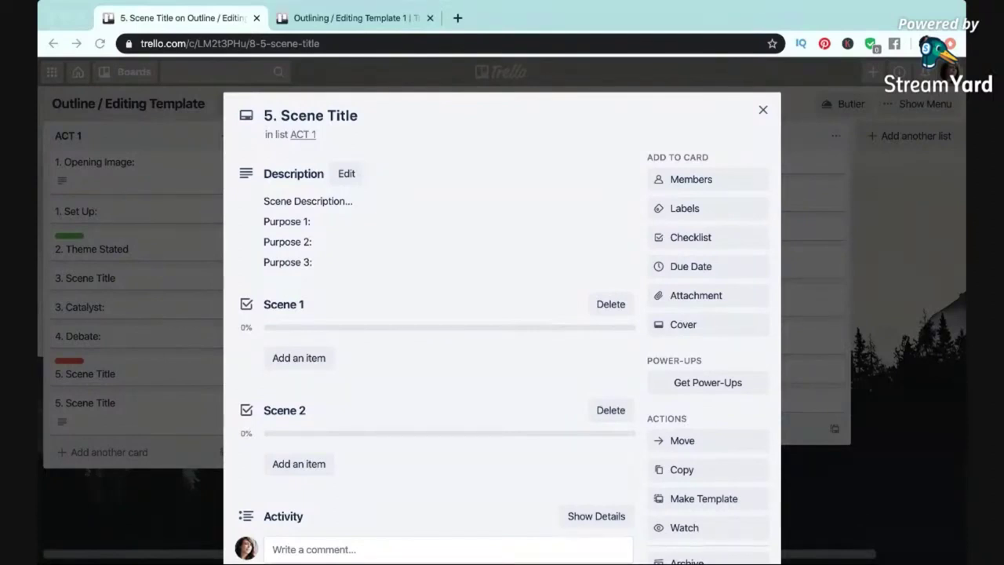
mouse_move(319, 147)
left_mouse_down()
mouse_move(174, 249)
mouse_move(424, 287)
mouse_move(385, 163)
mouse_move(239, 152)
left_mouse_up()
key("Escape")
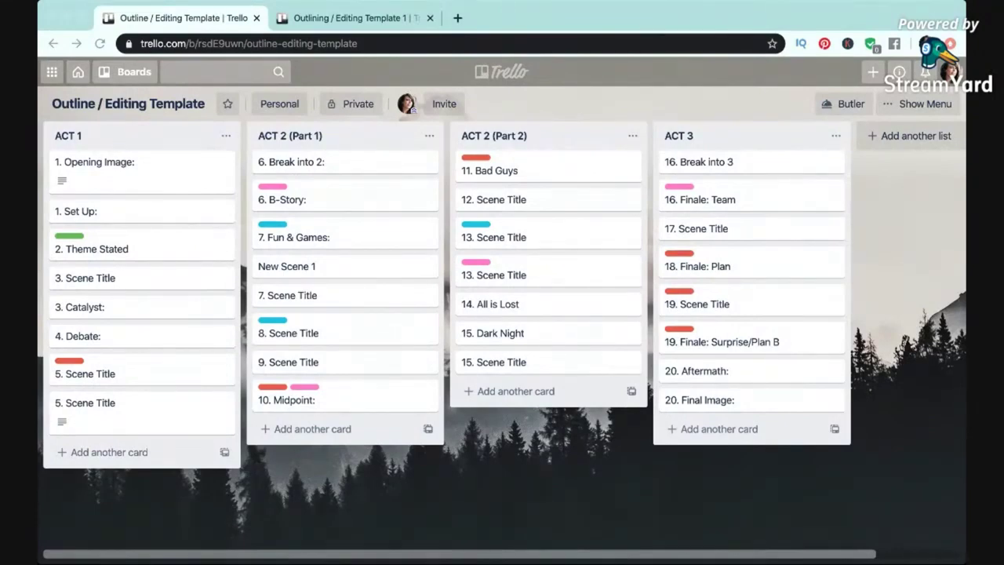
left_click(923, 103)
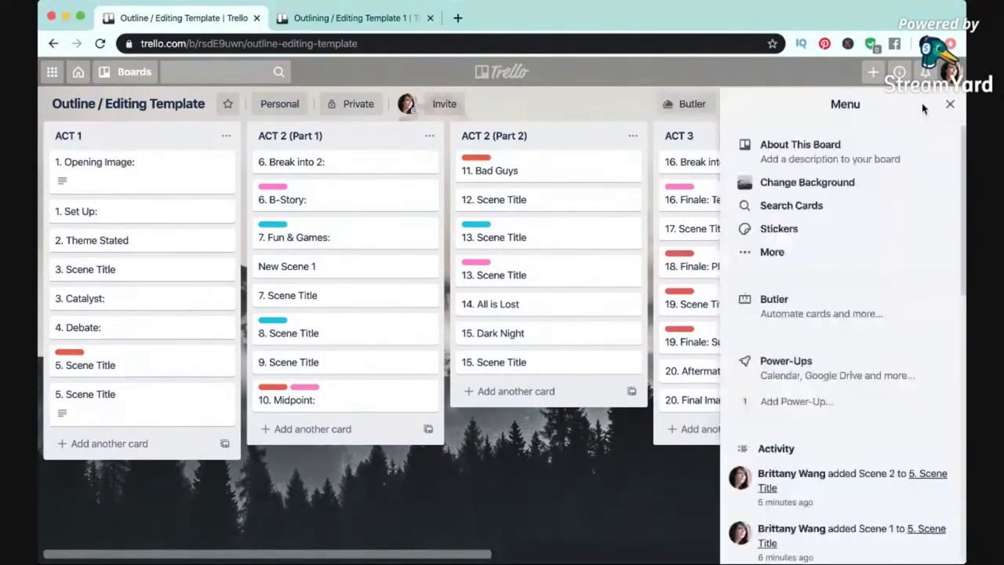
- Show the board's full label list, including the hidden Single-Scene Beat label
left_click(777, 251)
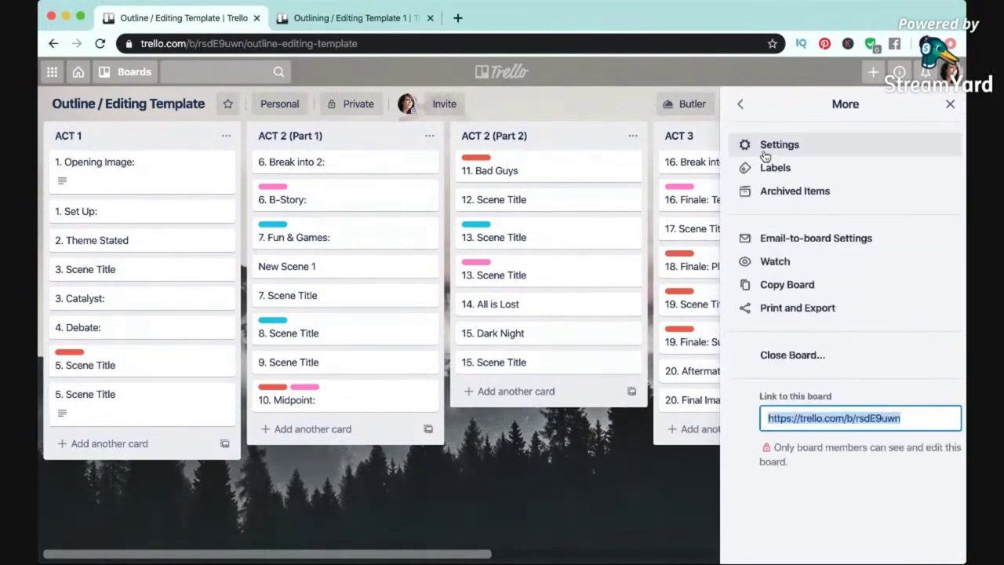
left_click(781, 174)
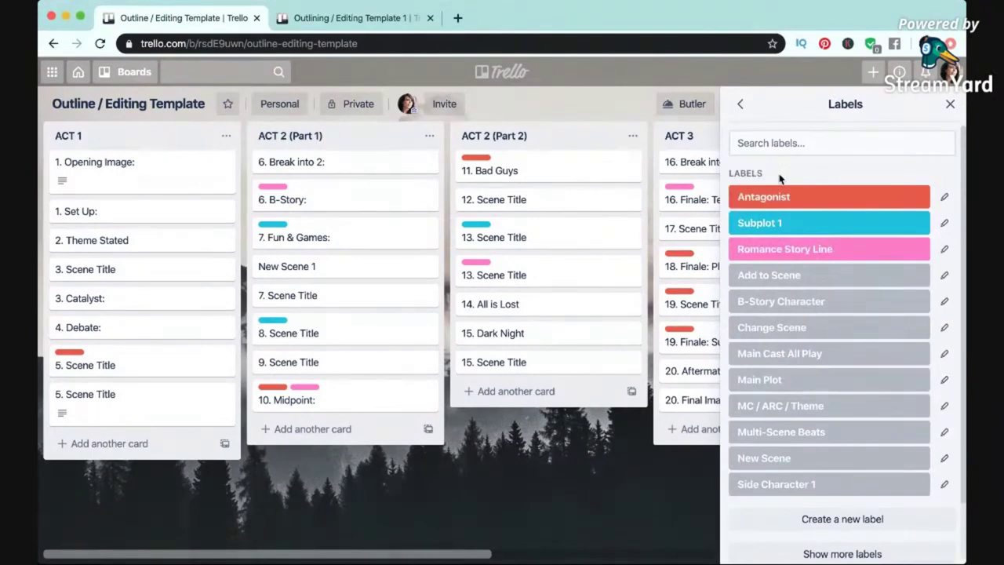
left_click(826, 554)
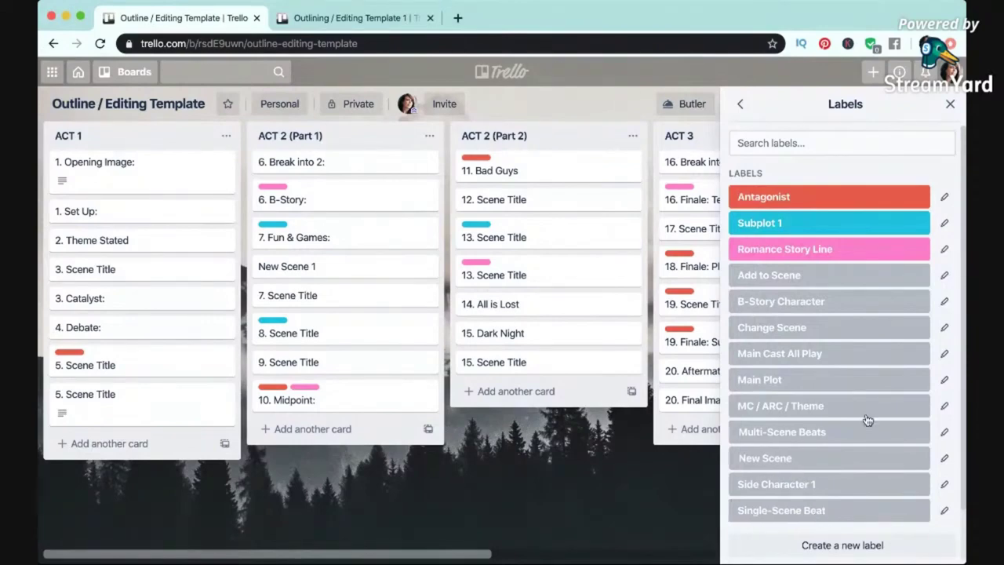
- Recolour the Multi-Scene Beats label light green and Single-Scene Beat orange
left_click(813, 440)
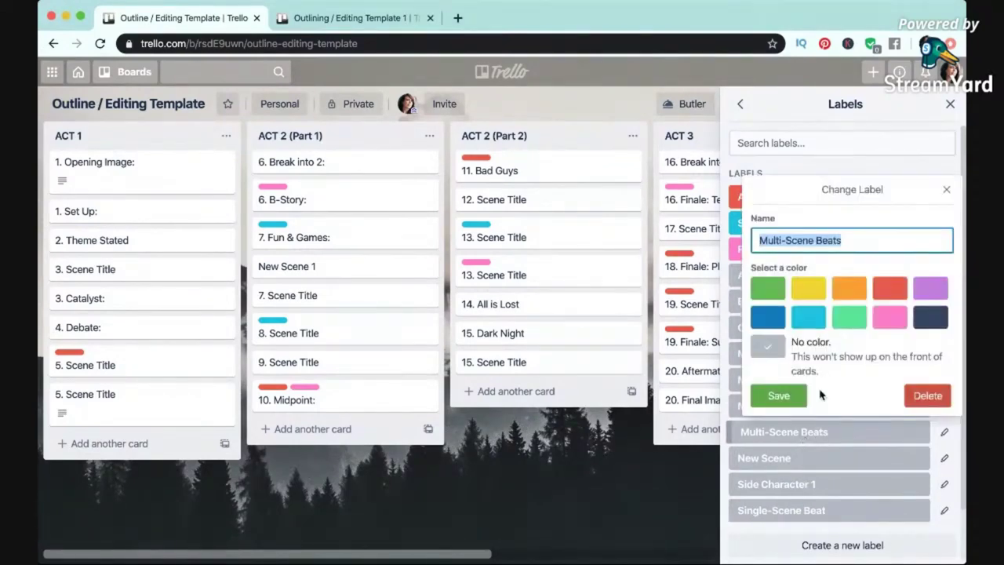
left_click(850, 320)
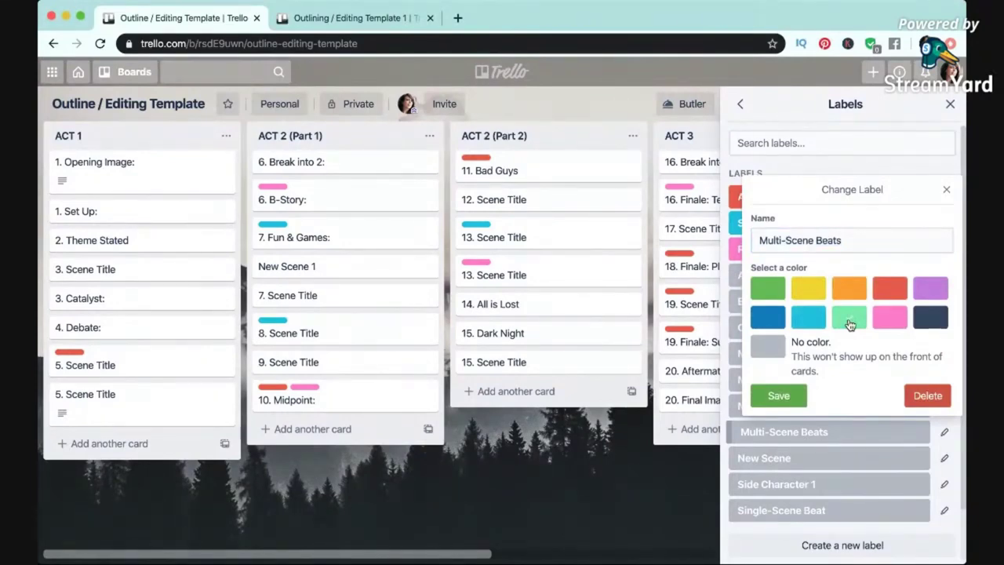
left_click(779, 395)
left_click(787, 514)
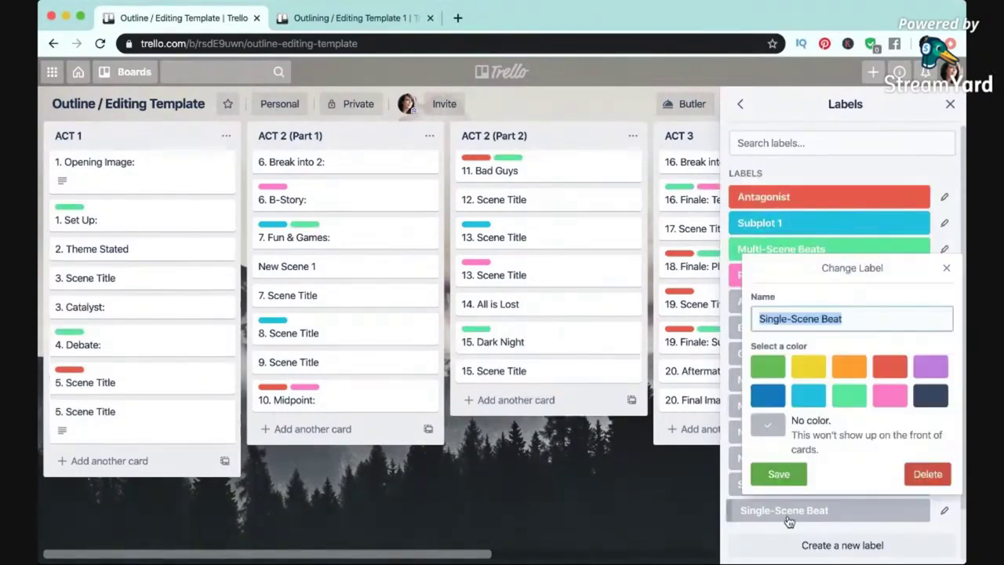
left_click(849, 366)
left_click(779, 475)
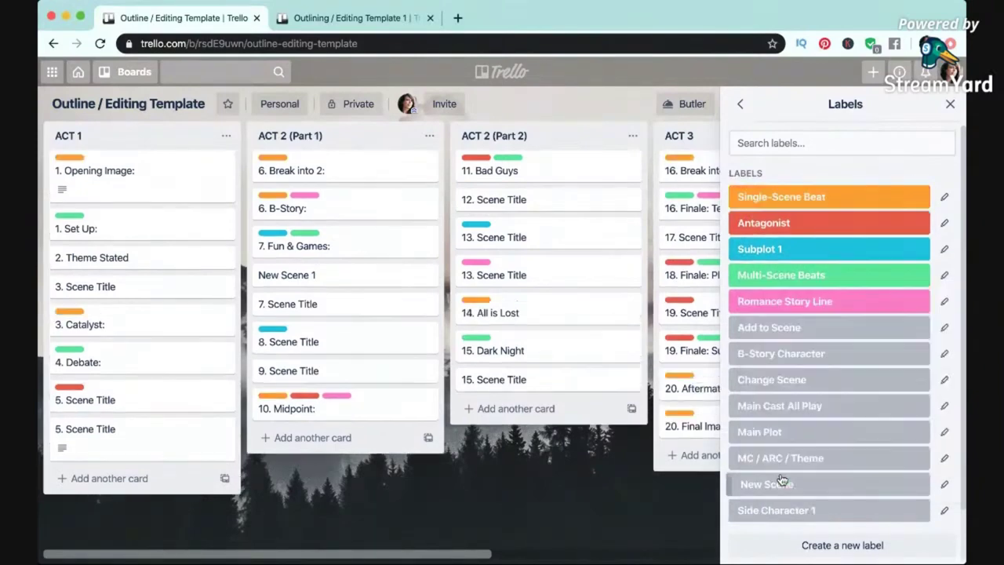
- Set the Antagonist, Romance Story Line and Subplot 1 labels to no colour
left_click(777, 225)
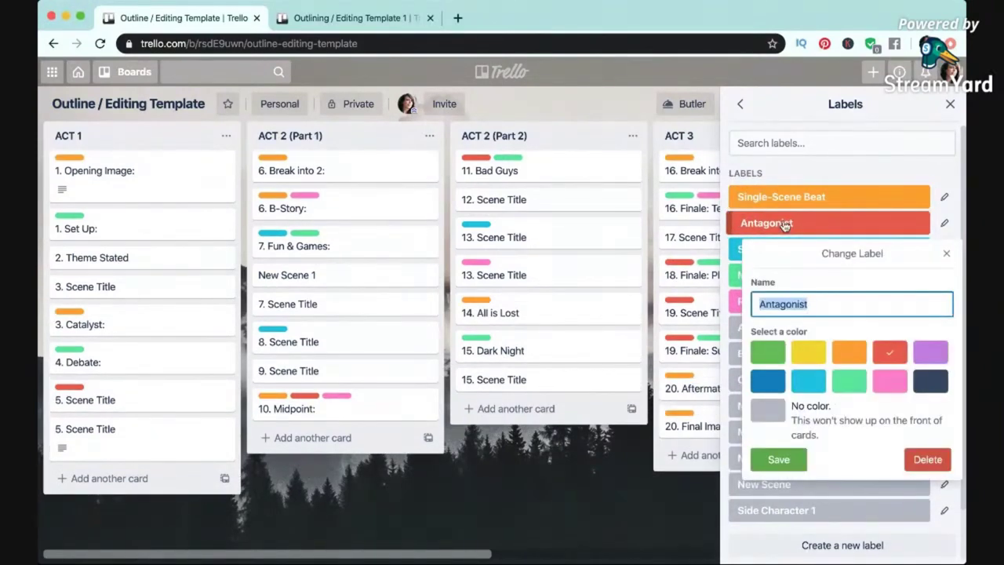
left_click(768, 413)
left_click(779, 459)
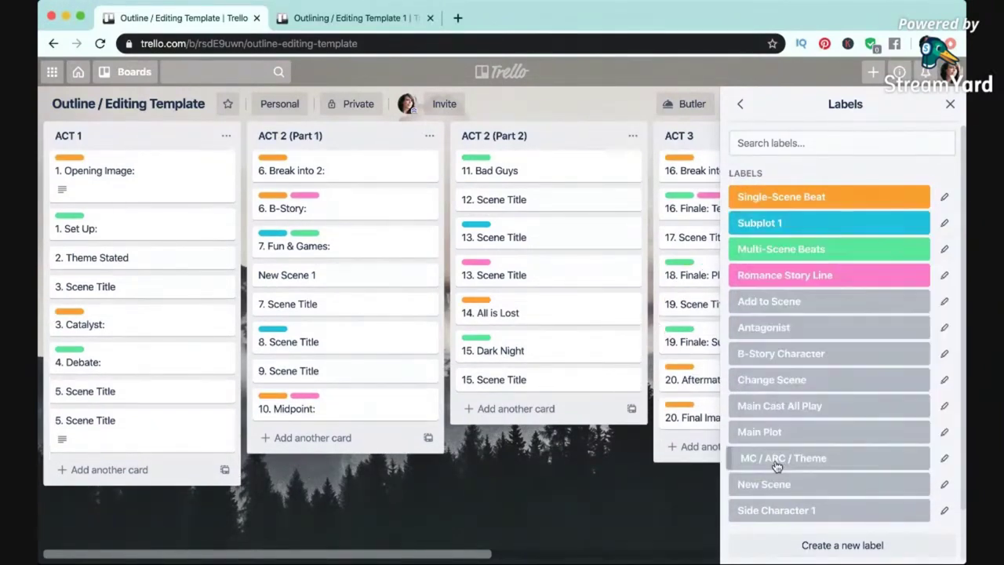
left_click(788, 275)
left_click(775, 462)
left_click(775, 511)
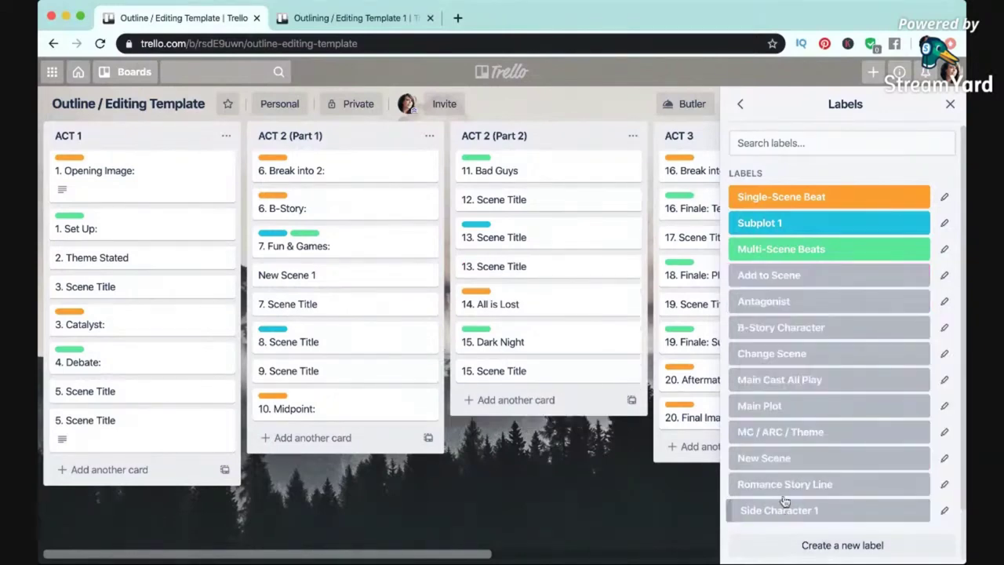
left_click(765, 224)
left_click(765, 413)
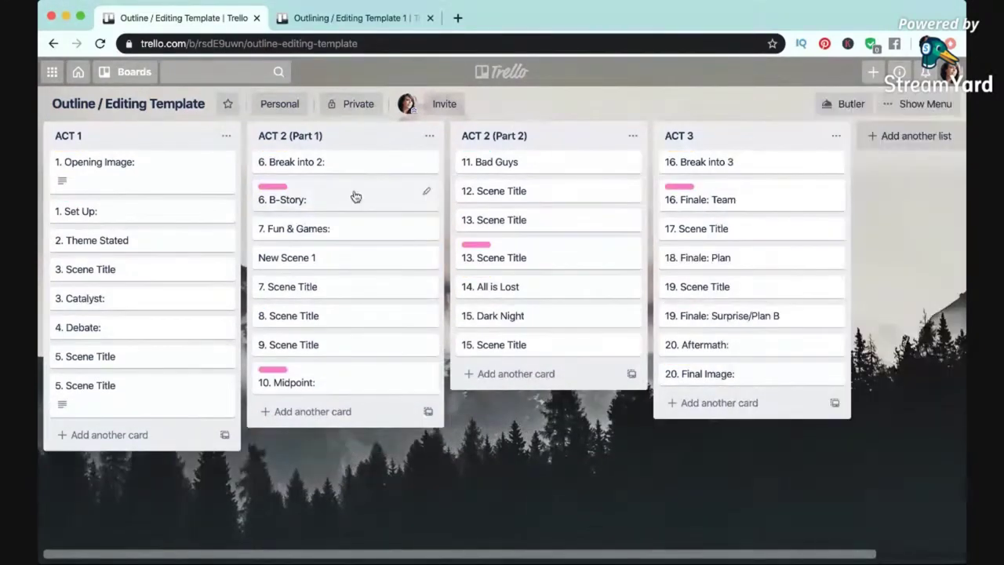
left_click(355, 196)
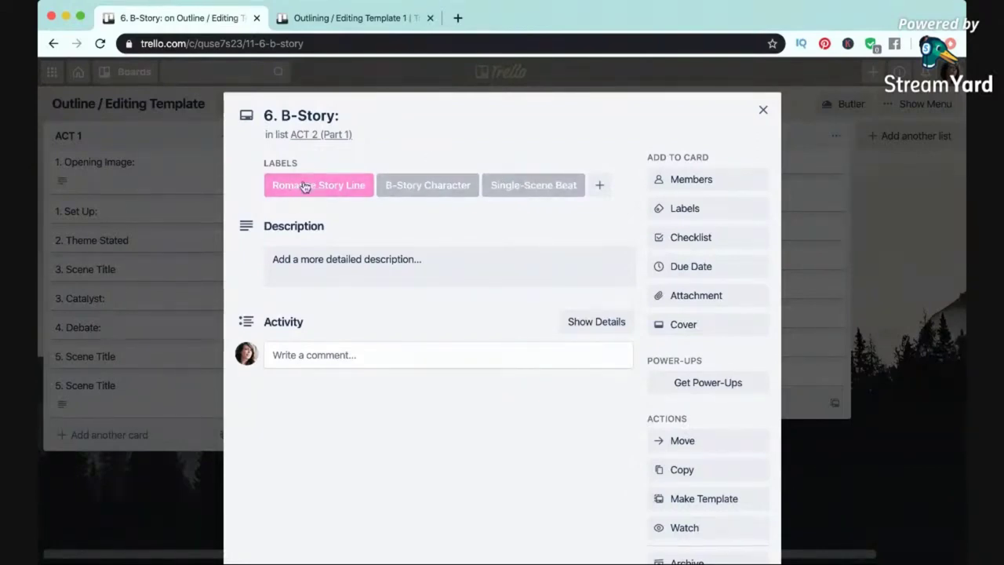
left_click(765, 112)
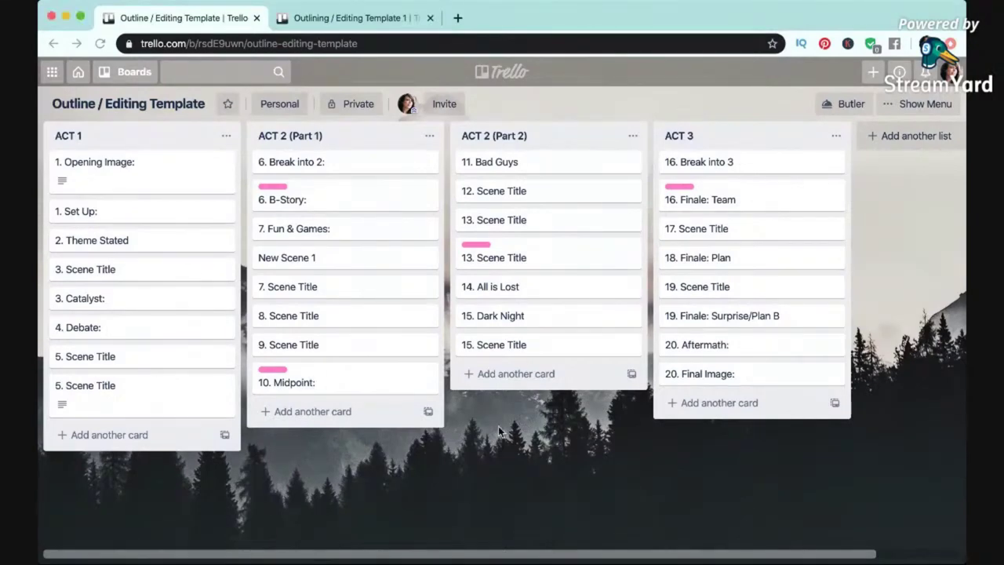
- Add the lists Character Profiles and World Building to the board
left_click(913, 134)
type("Character Profiles")
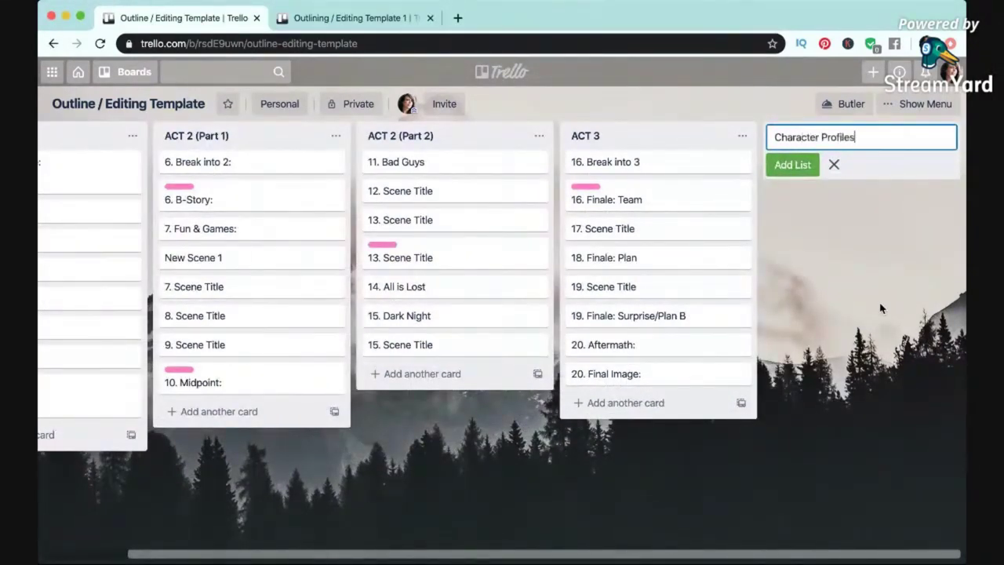
key("Return")
type("World Building")
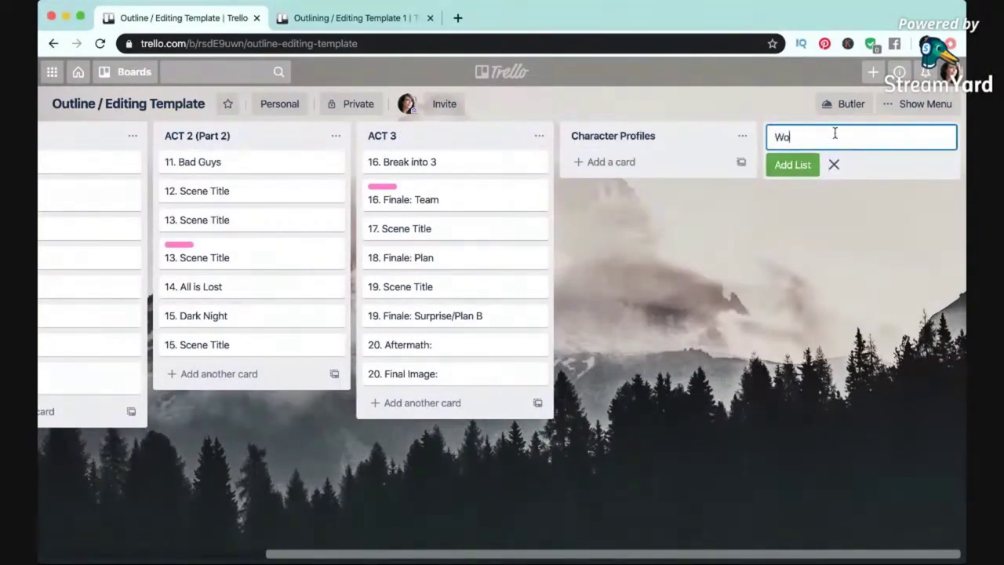
left_click(785, 170)
- Add a Character 1 card with a 'Name:, Description:, Personality:, etc...' description template
left_click(408, 161)
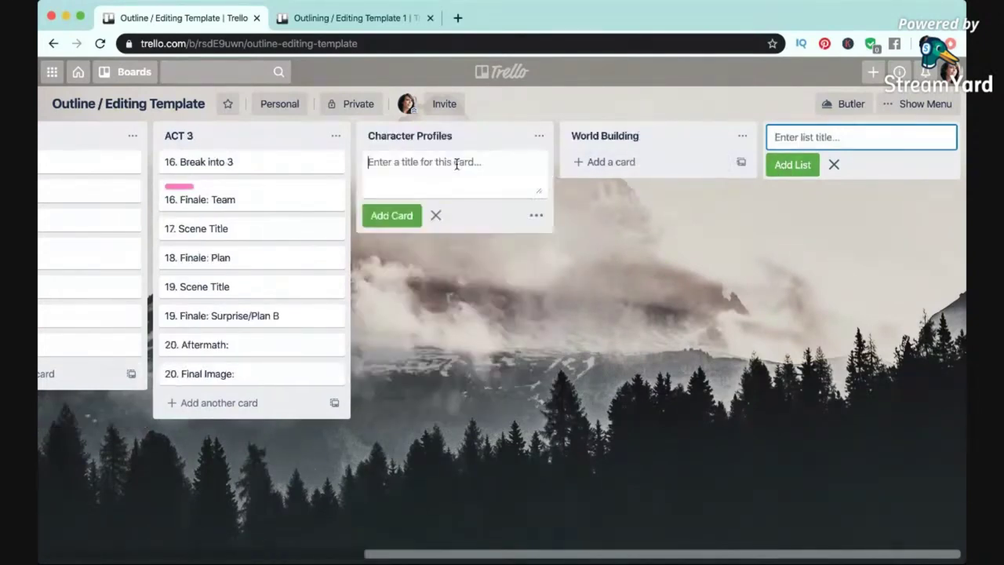
type("Character 1")
left_click(392, 217)
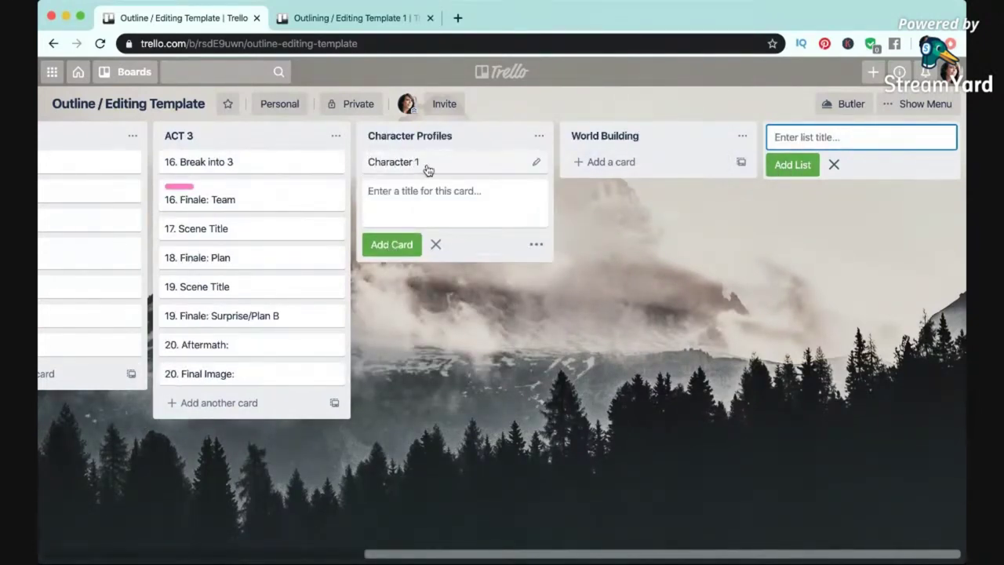
left_click(426, 170)
left_click(365, 202)
type("Name:")
key("Return")
type("Description:")
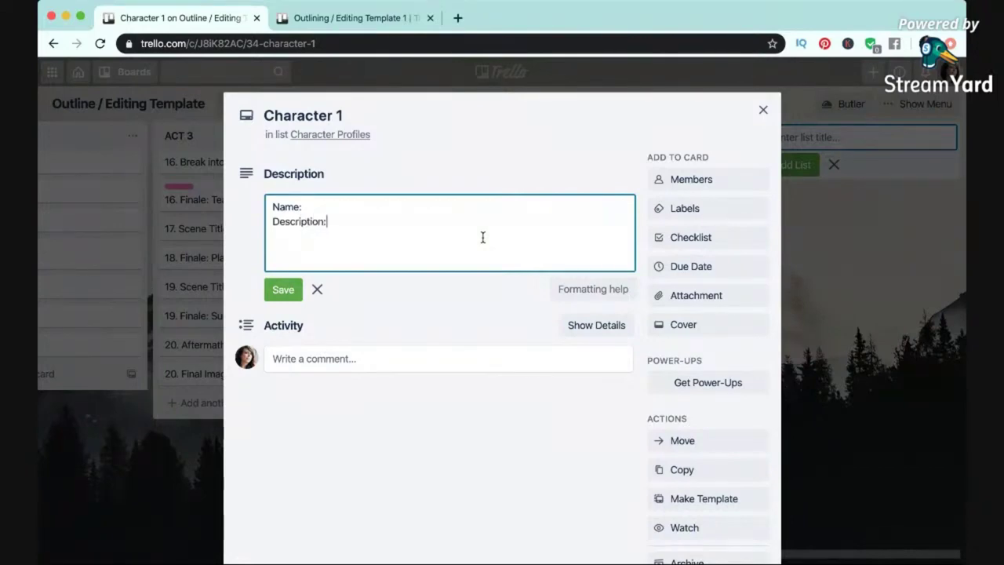
key("Return")
type("Personality:")
key("Return")
type("etc...")
left_click(283, 290)
- Give the Character 1 card a cover image
left_click(696, 295)
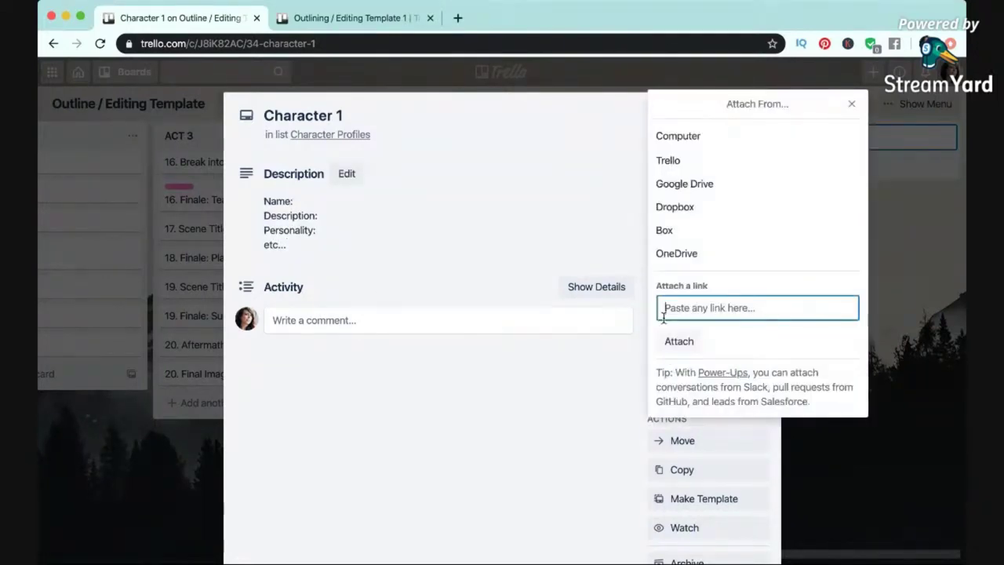
left_click(605, 370)
left_click(684, 324)
left_click(730, 445)
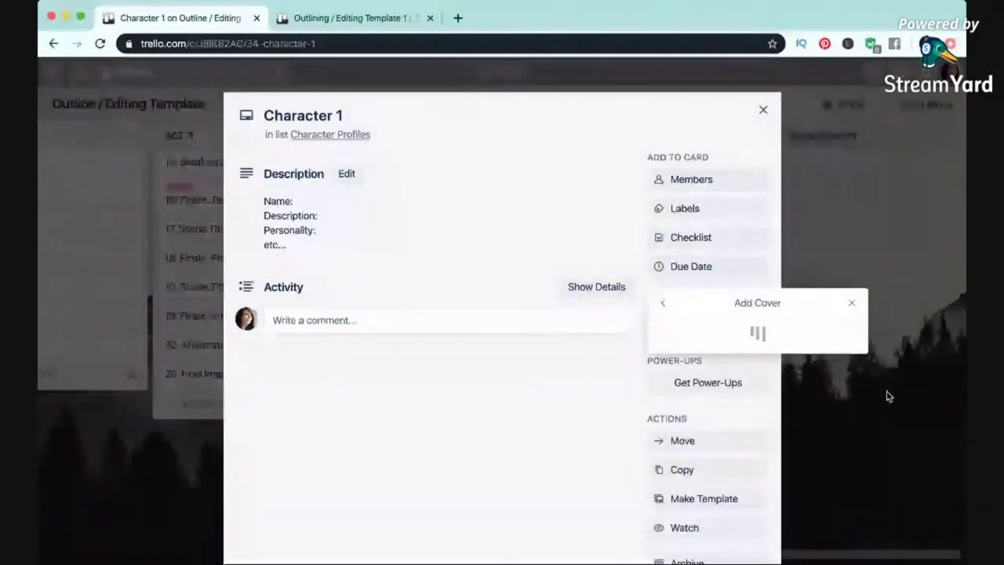
left_click(933, 205)
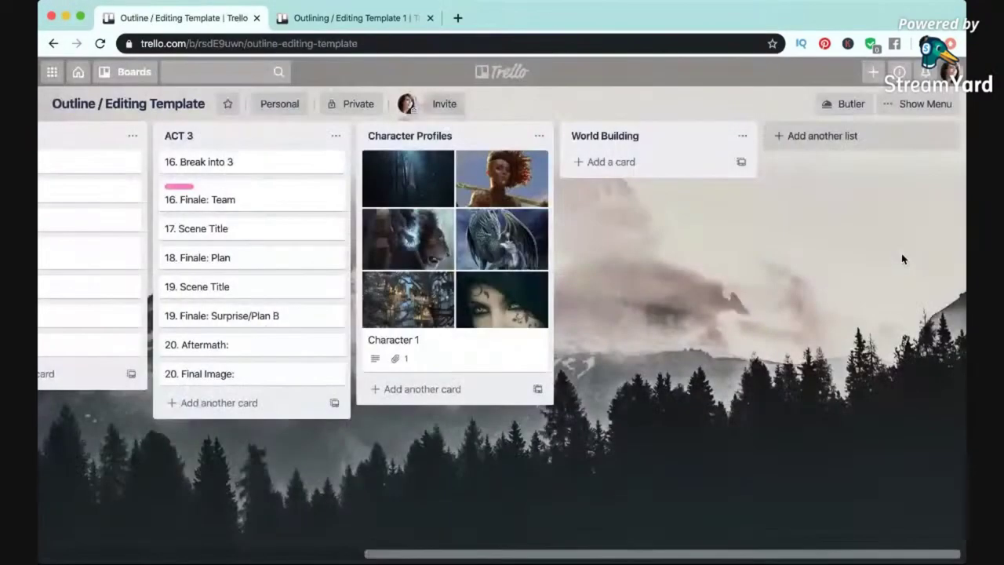
- Add a Location 1 card to World Building with a 'Description:, Importance:, Culture:, etc...' template
left_click(624, 166)
type("Location 1")
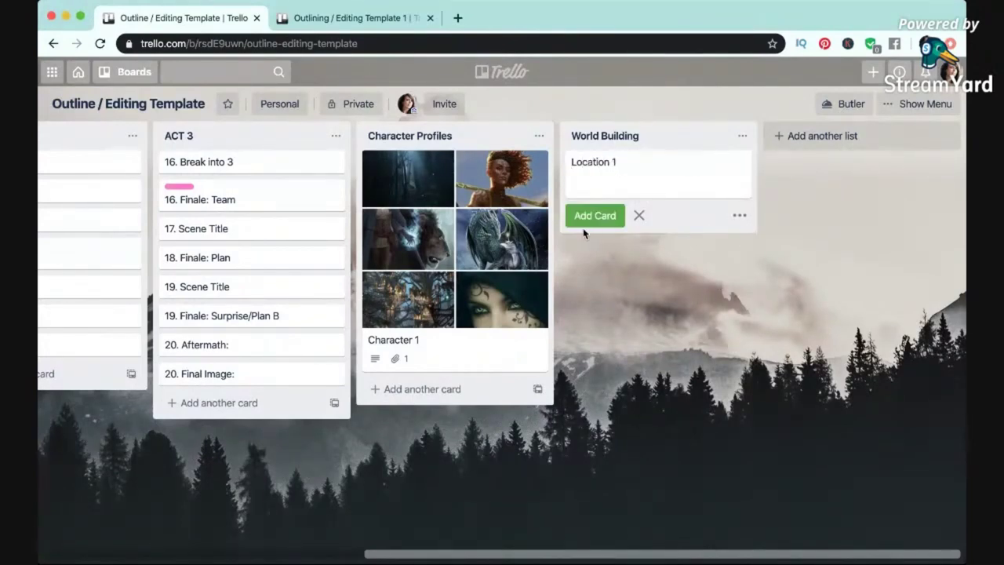
left_click(584, 220)
left_click(661, 166)
left_click(523, 220)
type("Description:")
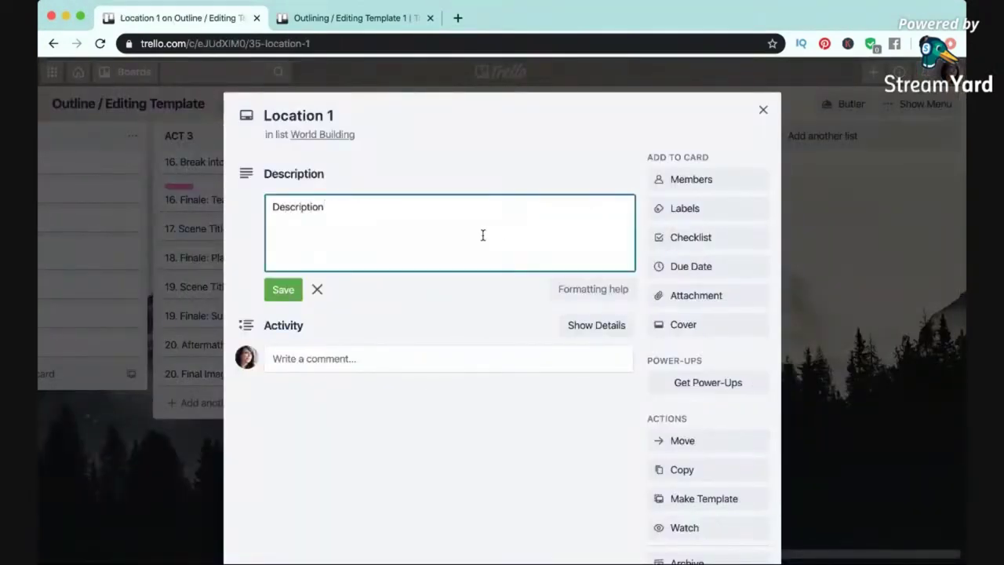
key("Return")
type("Importance:")
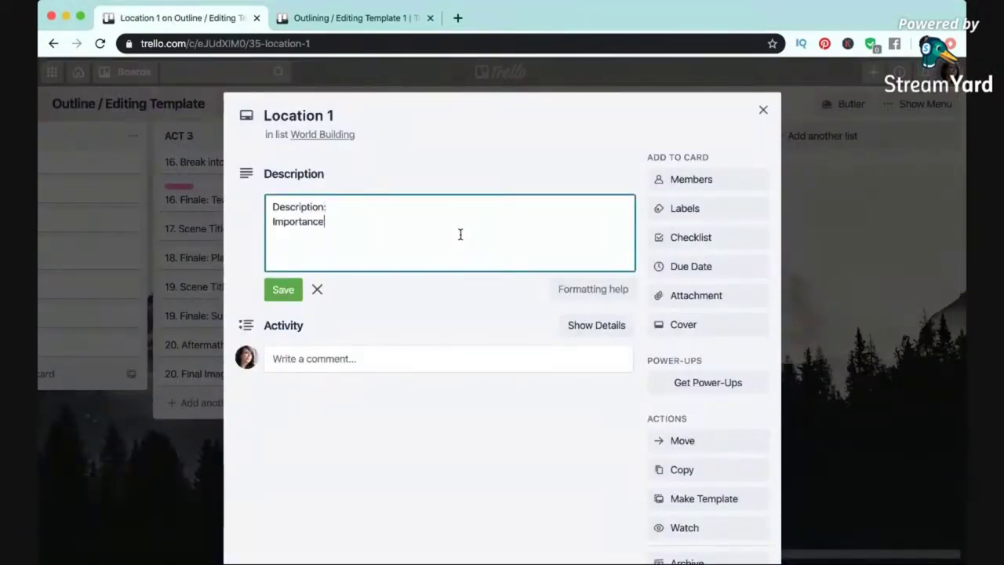
key("Return")
type("Culture:")
key("Return")
type("etc...")
left_click(290, 289)
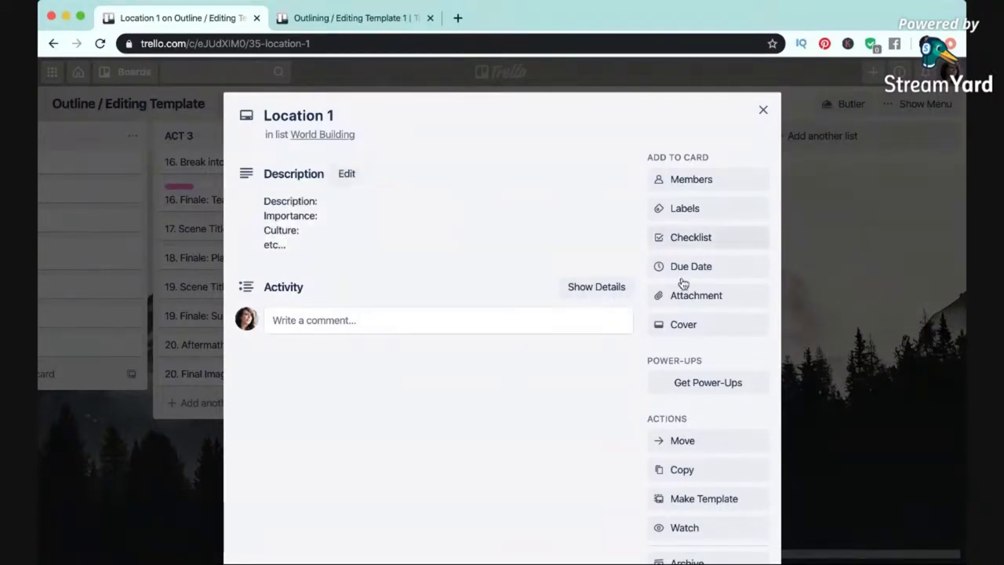
- Upload a treehouse cover image for the Location 1 card
left_click(671, 327)
left_click(745, 448)
left_click(744, 520)
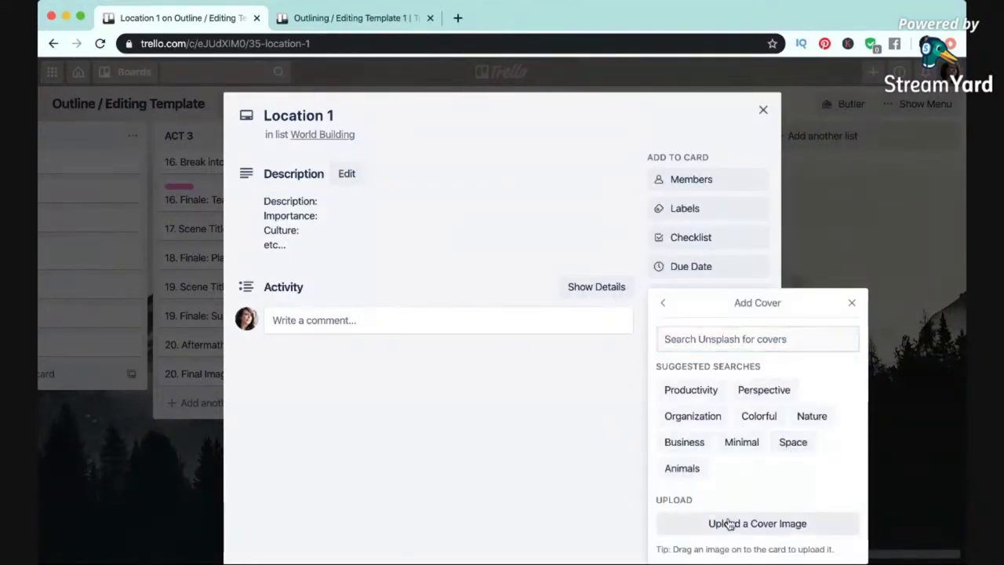
left_click(834, 279)
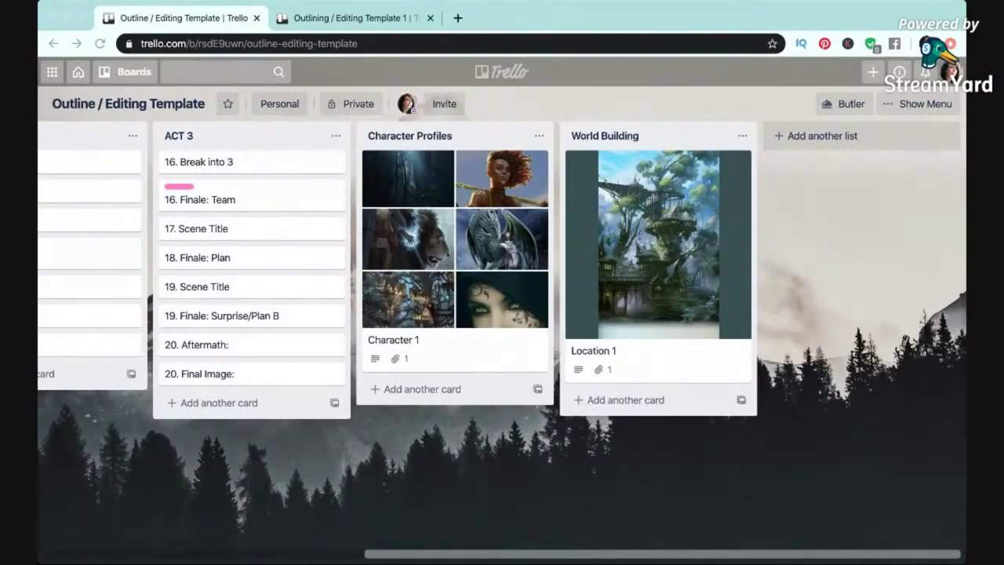
scroll(503, 275, "left", 10)
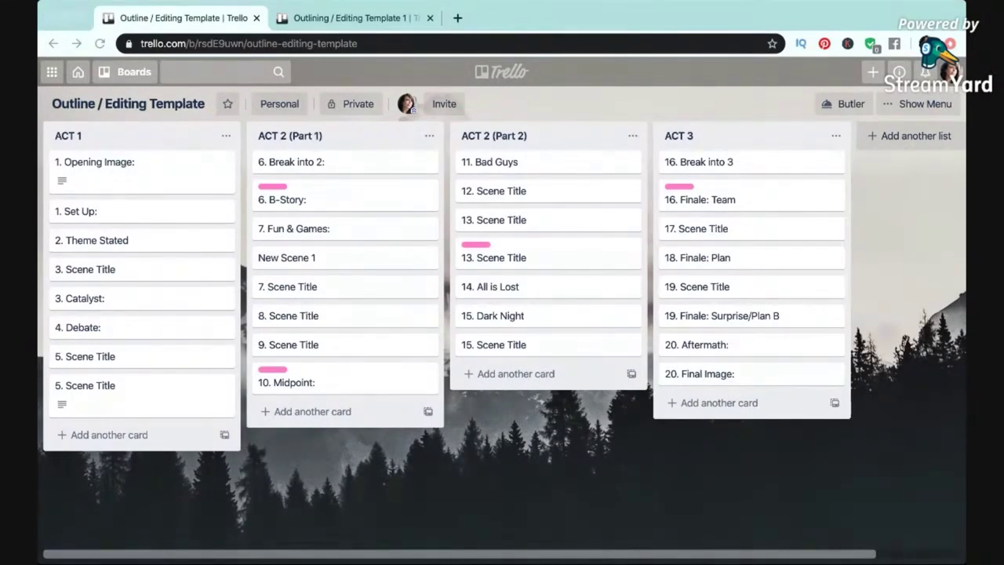